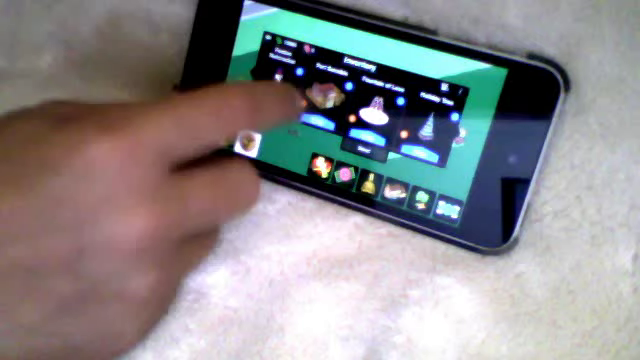
# Step: Scroll the inventory sideways to reveal the Festive Candycane, Love Bell and campfire decorations
pyautogui.moveTo(295, 100); pyautogui.dragTo(365, 105)
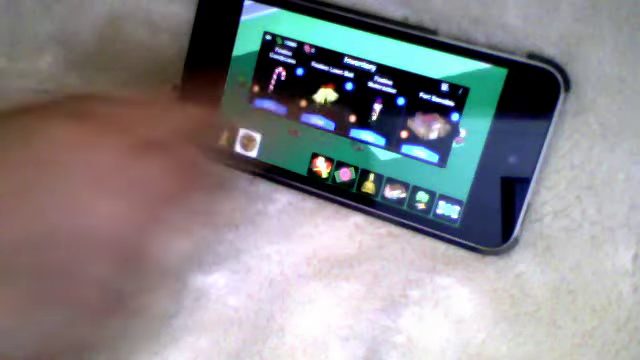